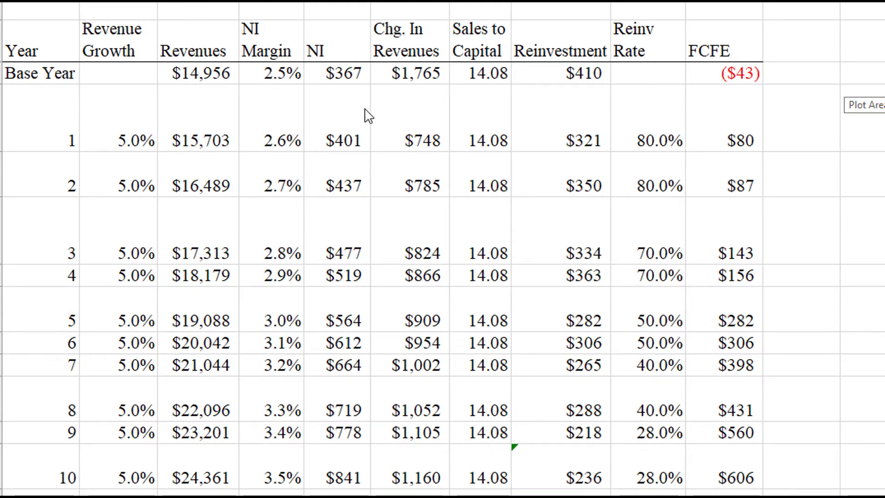
Step: Examine the base year row, NI margin column and early-year reinvestment rates in the BJ's ten-year FCFE projection
click(1, 73)
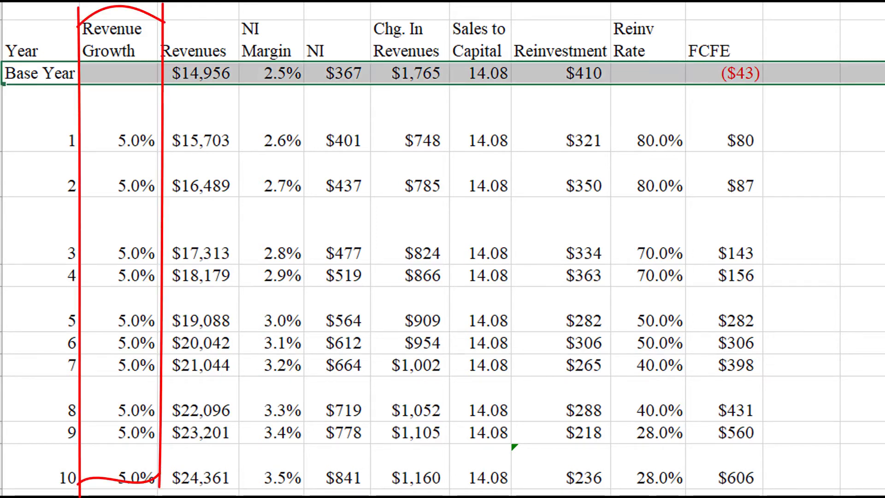
click(199, 69)
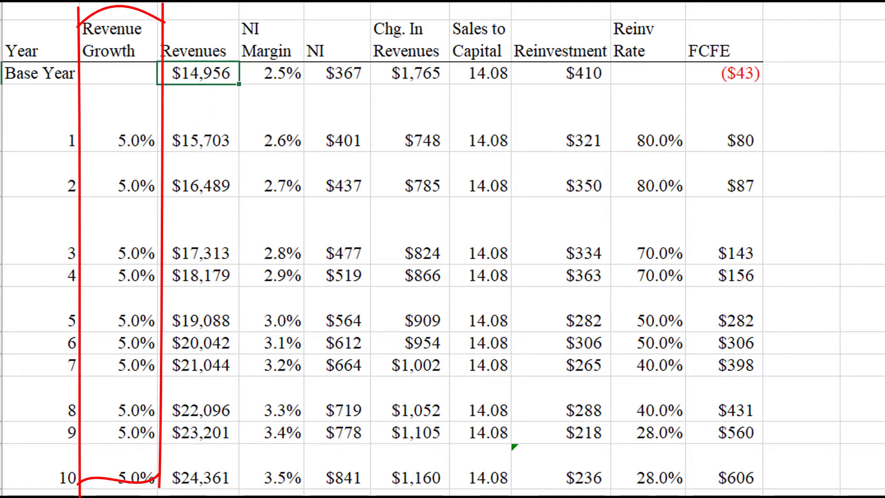
key(Escape)
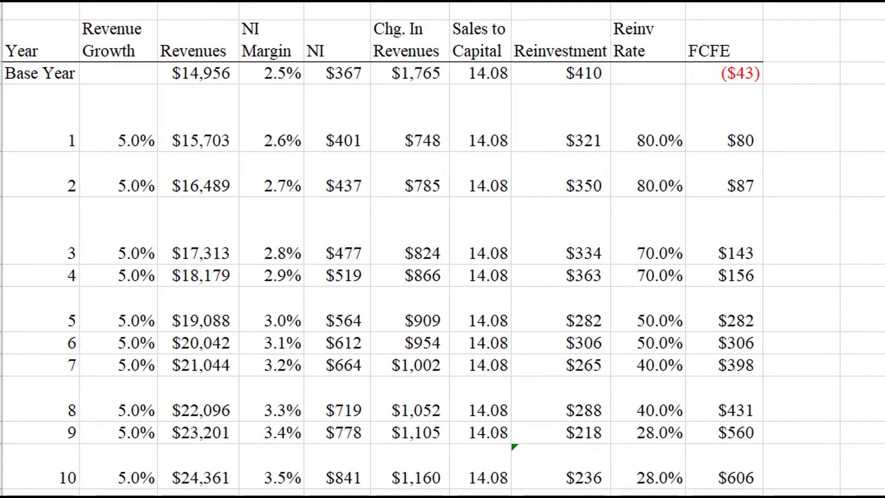
mouse_move(238, 4)
mouse_down()
mouse_move(238, 344)
mouse_move(311, 154)
mouse_move(311, 3)
mouse_up()
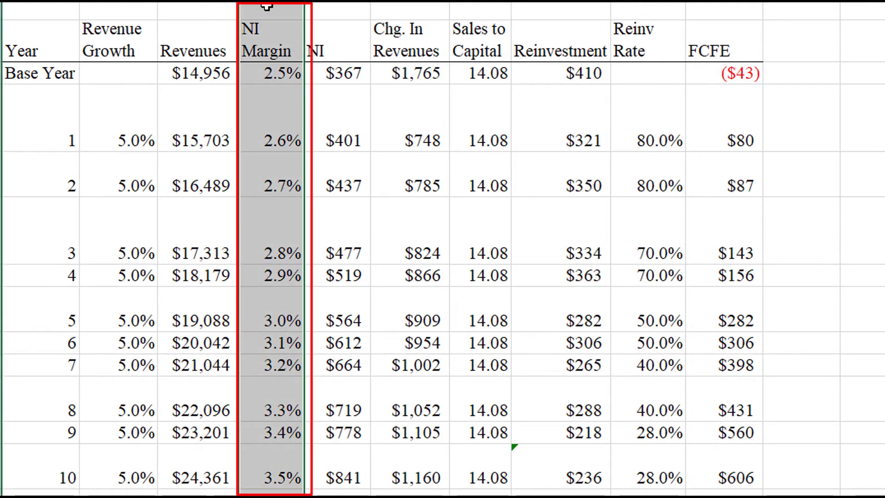
click(266, 6)
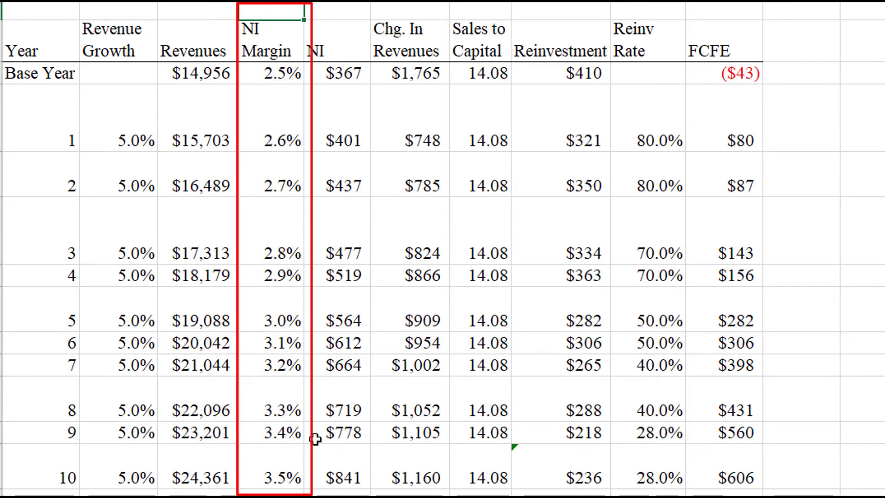
click(271, 491)
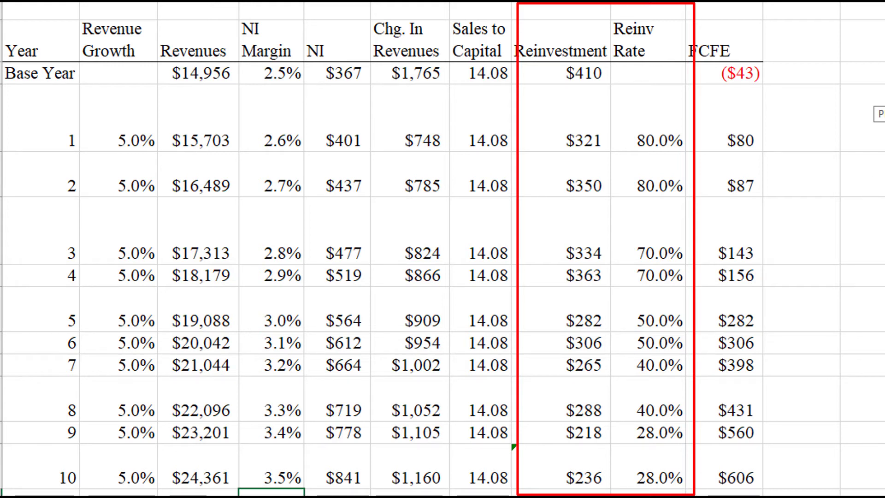
click(685, 138)
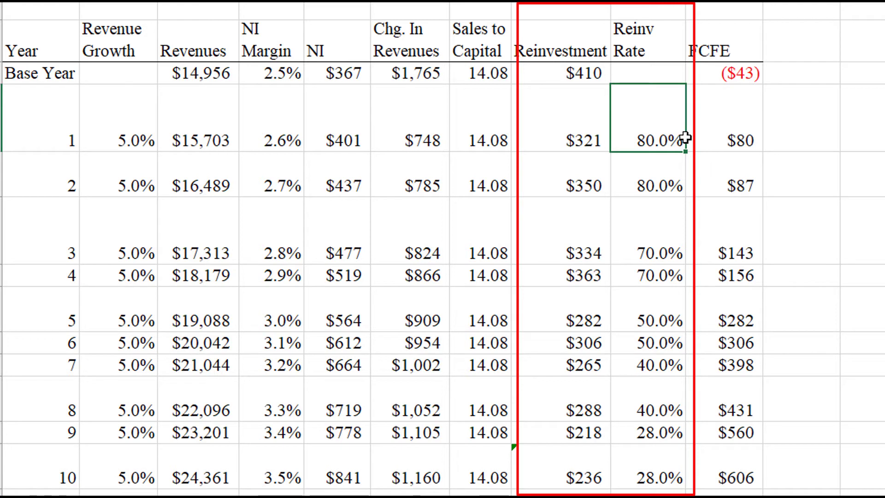
click(671, 180)
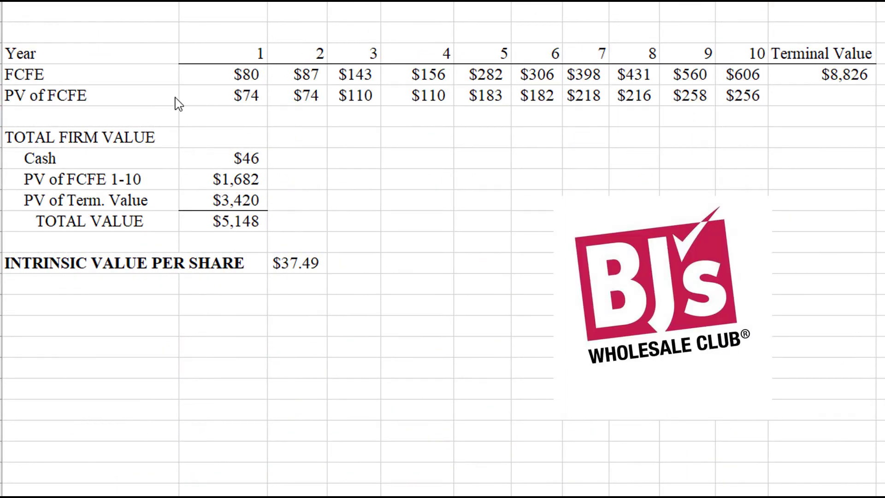
Step: Review the BJ's yearly FCFE row and the PV of FCFE row
click(2, 74)
click(1, 75)
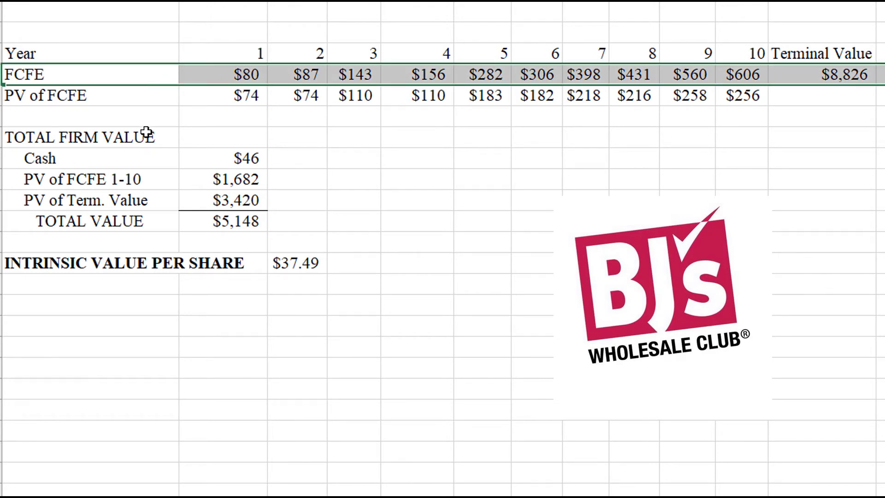
click(3, 96)
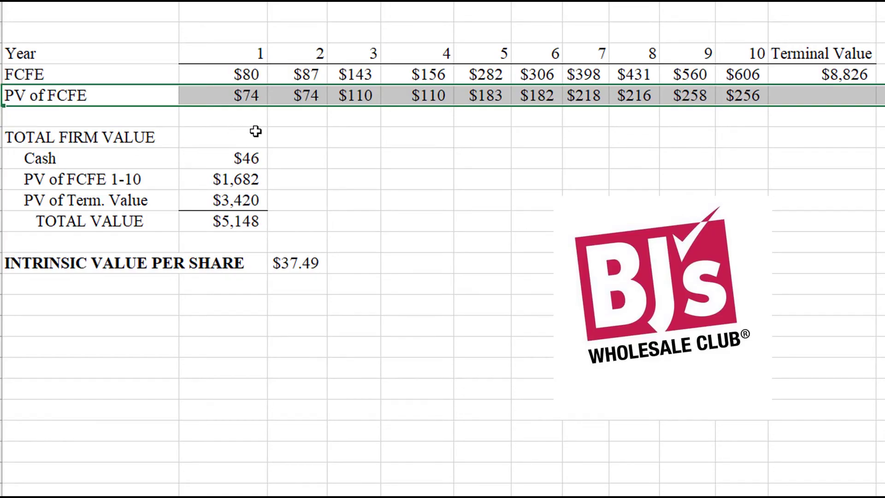
click(383, 137)
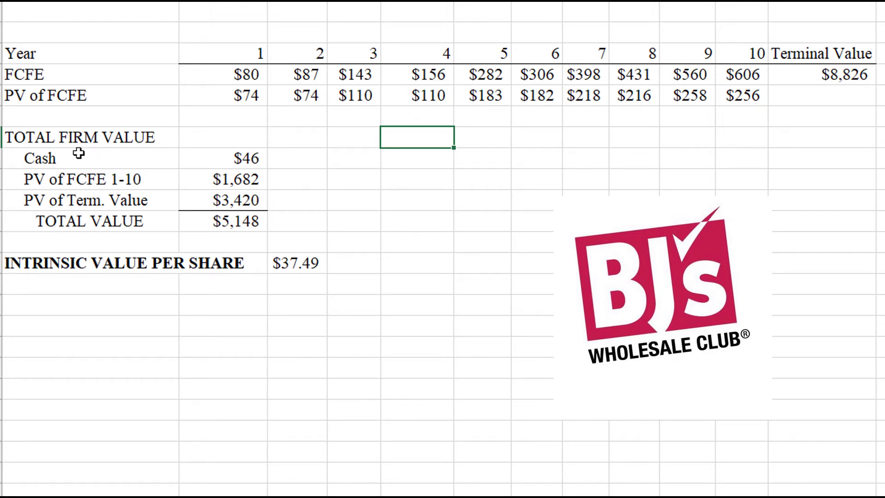
Step: Inspect the BJ's total firm value breakdown from cash through total value, and the intrinsic value per share
click(83, 137)
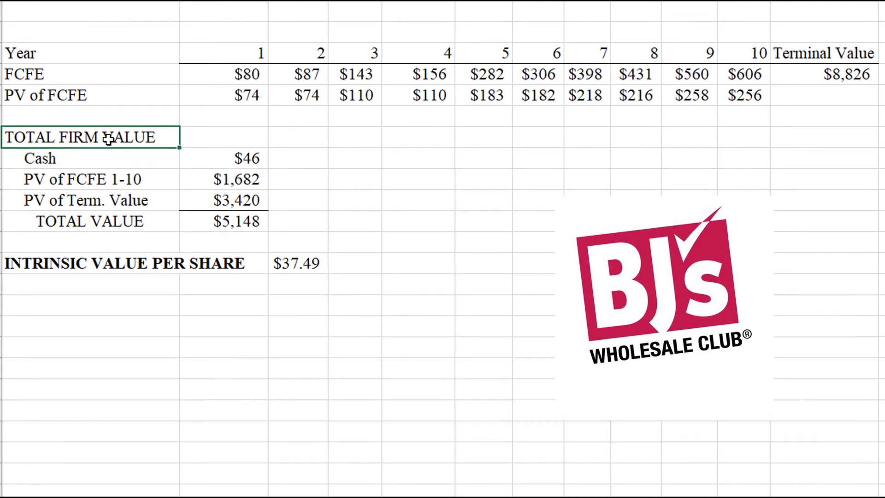
click(457, 140)
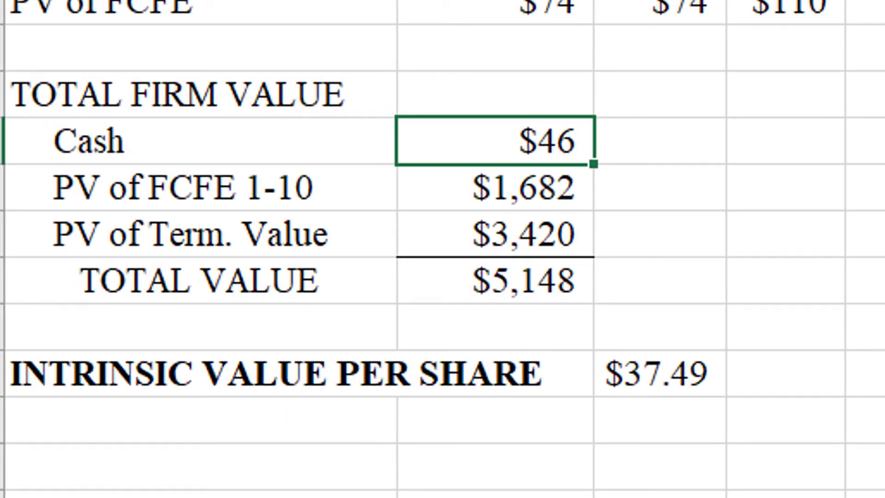
click(554, 174)
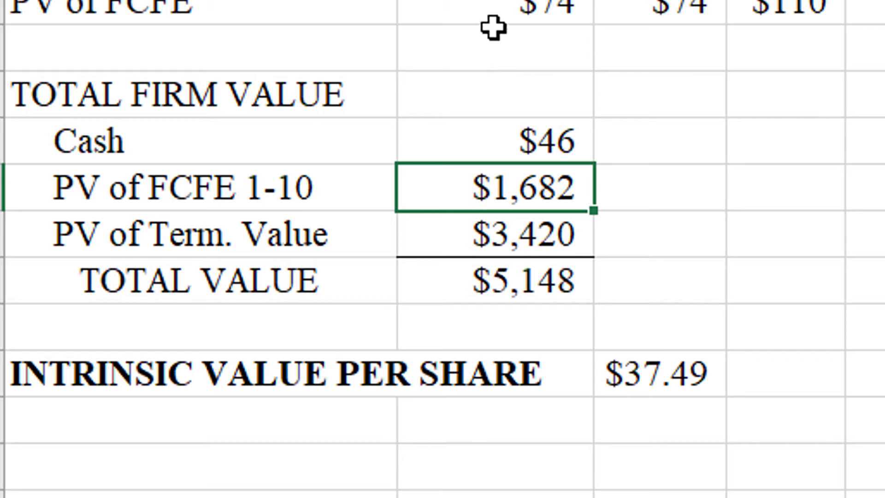
click(523, 237)
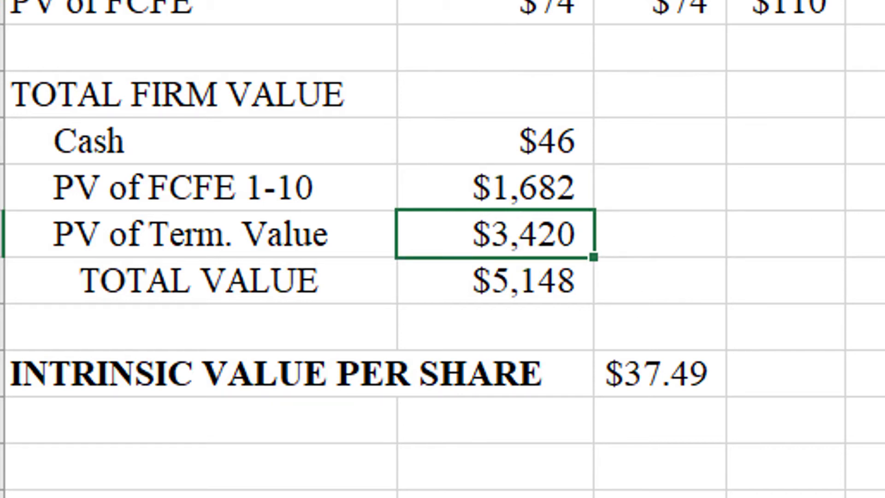
click(519, 278)
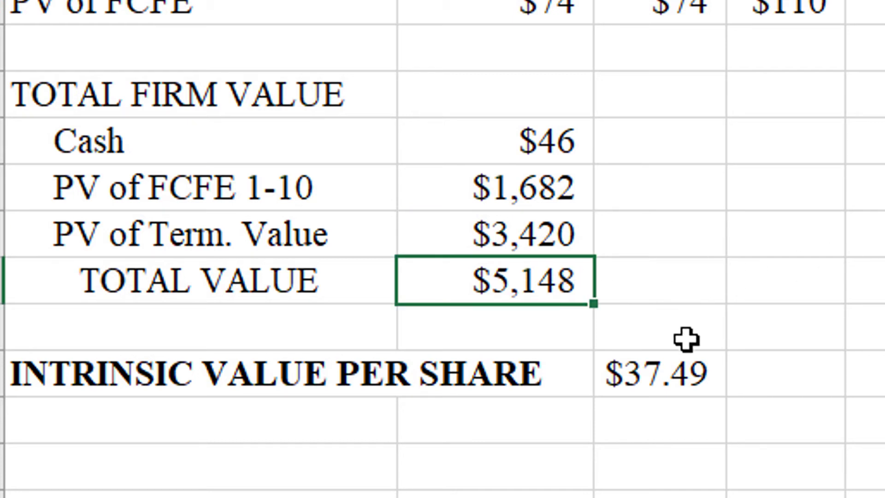
click(675, 359)
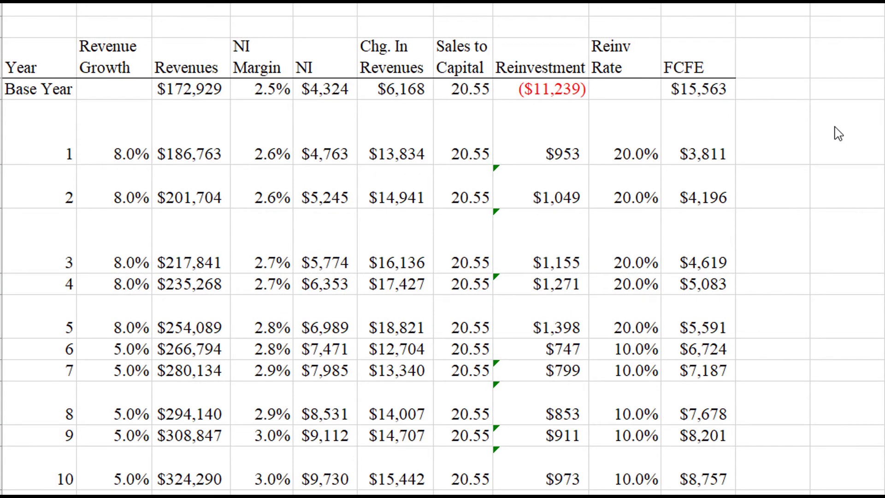
Step: Examine the revenue growth, NI margin, NI, FCFE and reinvestment rate columns in the Costco ten-year projection
key(ctrl+a)
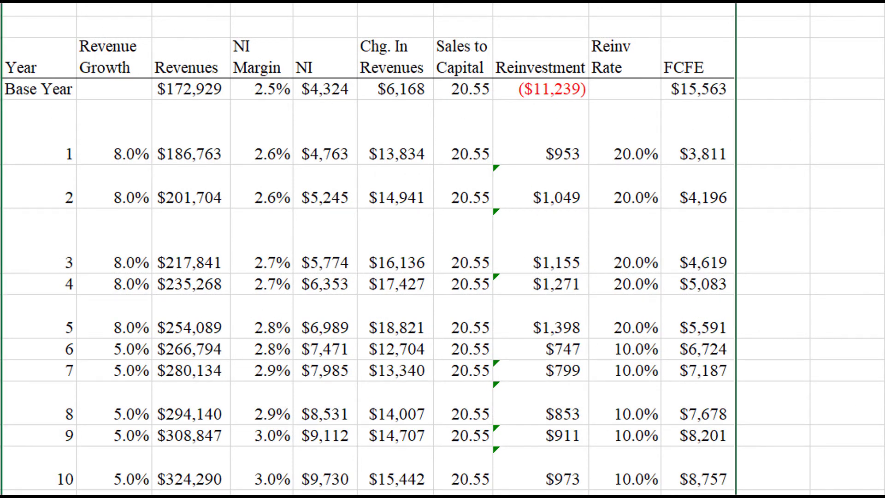
click(114, 4)
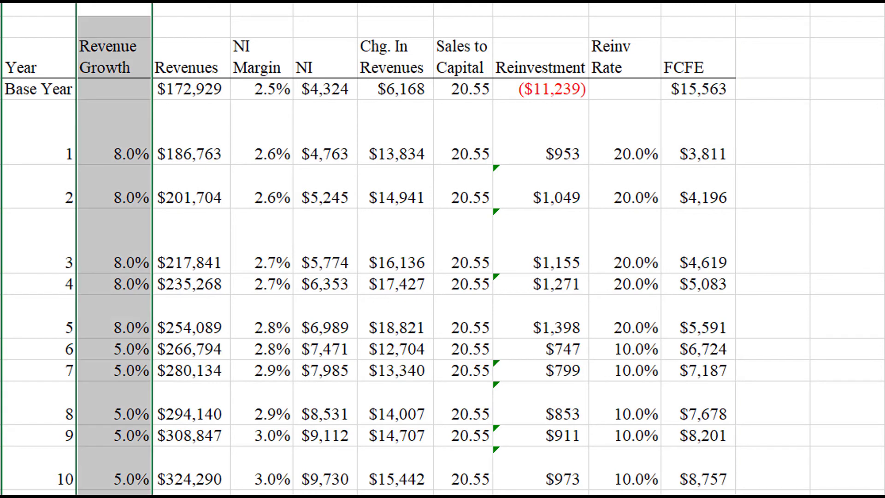
click(114, 18)
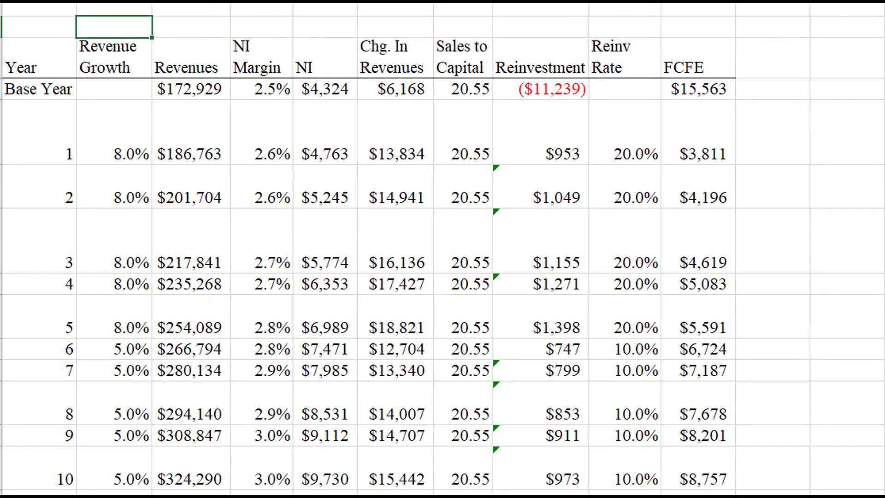
click(262, 10)
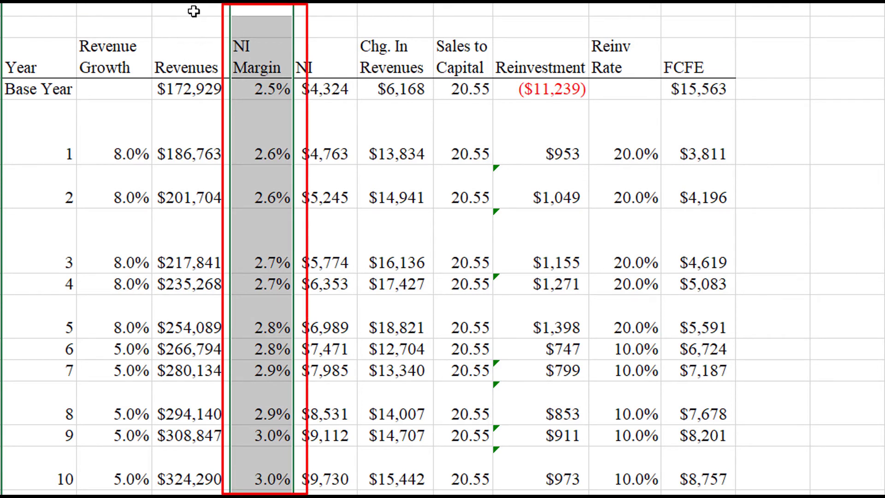
click(236, 26)
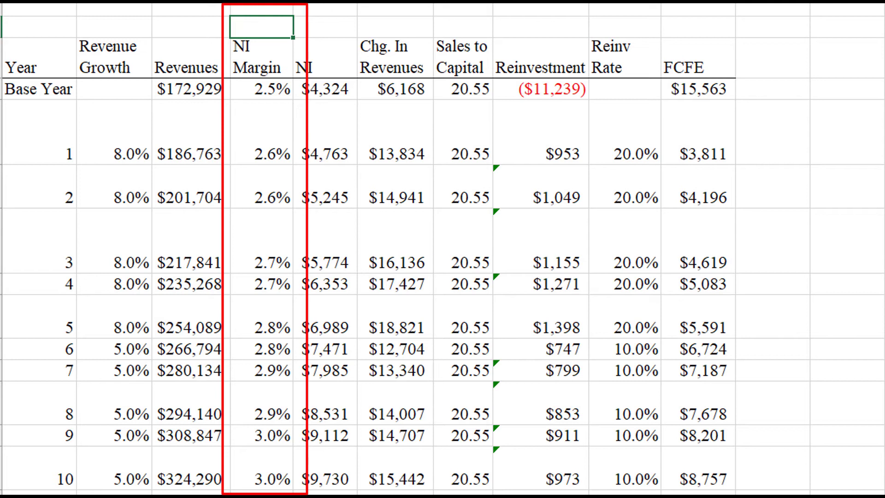
click(325, 10)
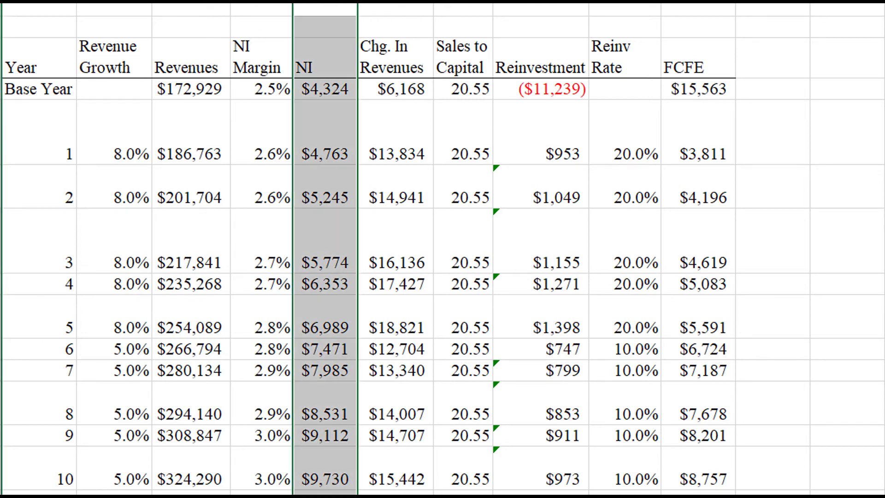
click(331, 51)
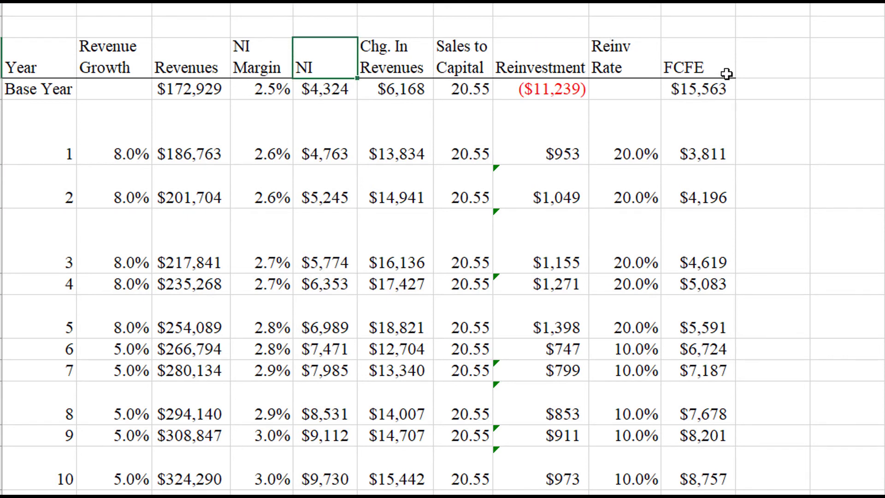
click(700, 67)
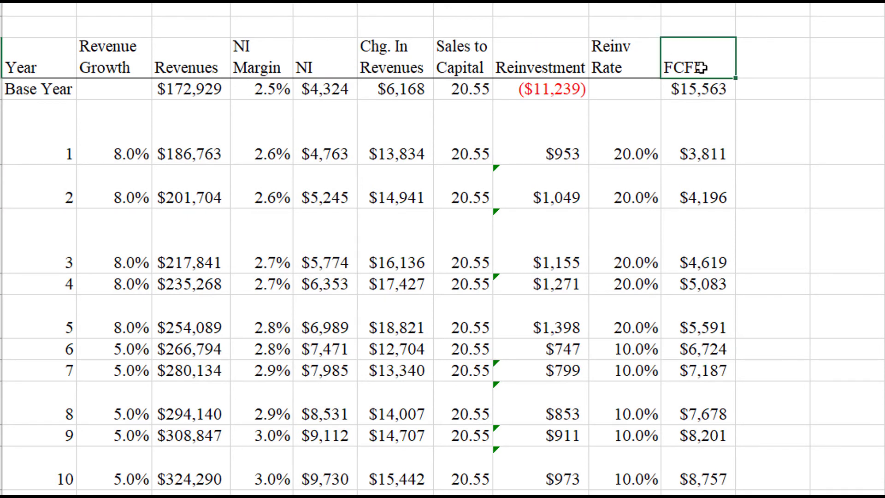
click(638, 68)
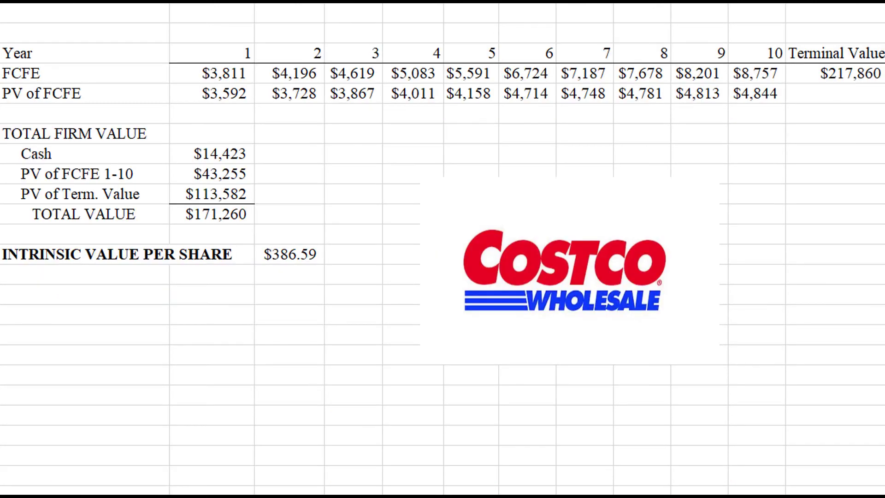
Step: Review the Costco yearly FCFE row and the PV of FCFE row
click(1, 74)
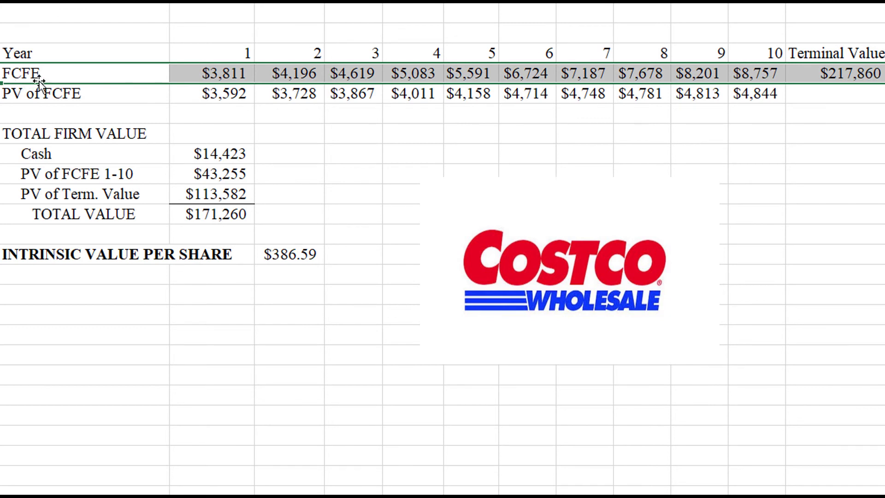
click(58, 93)
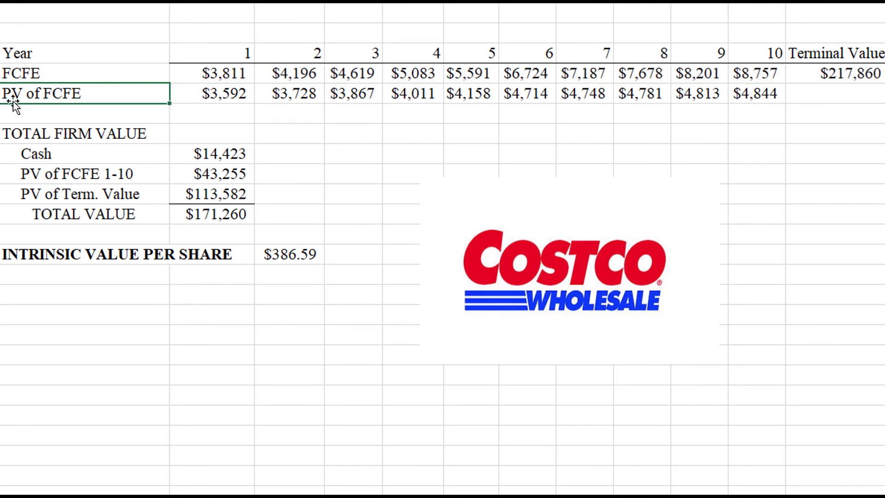
click(1, 93)
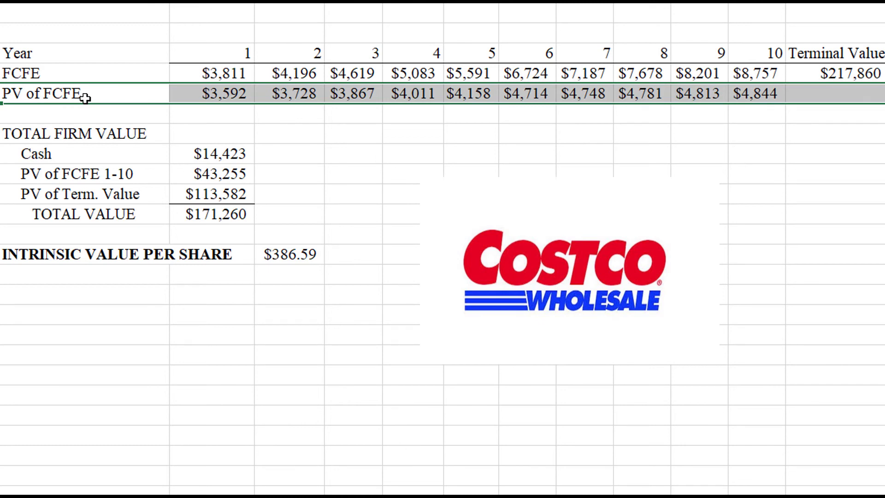
click(85, 118)
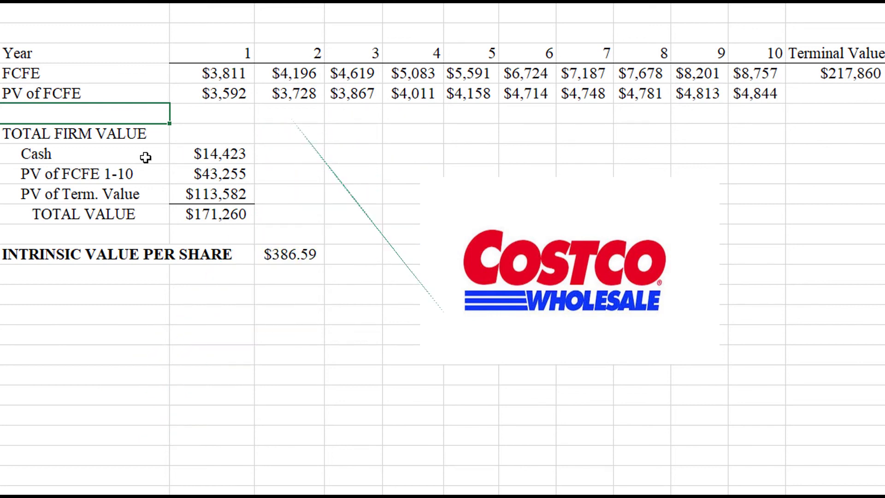
Step: Inspect the Costco total firm value breakdown from cash through total value, and the intrinsic value per share
click(136, 131)
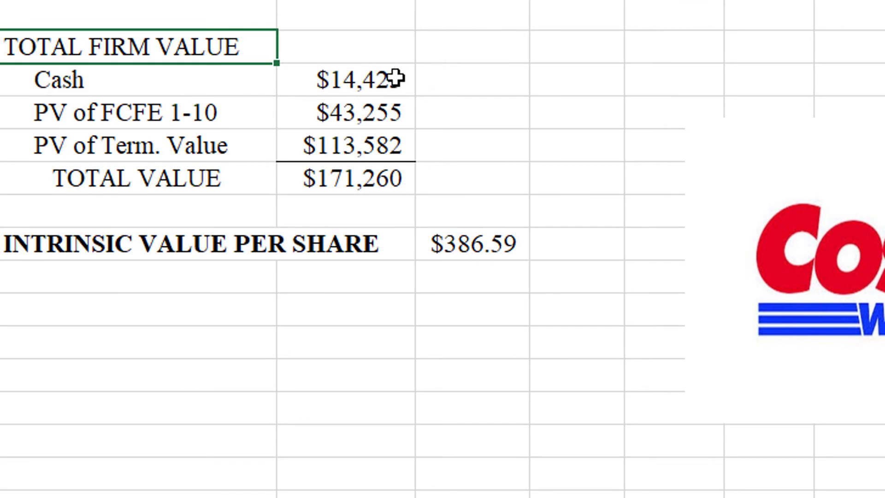
click(362, 78)
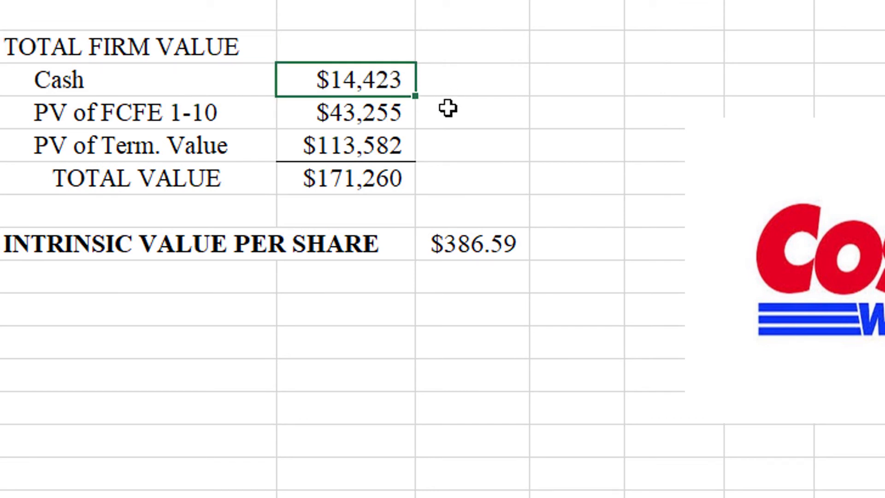
click(384, 116)
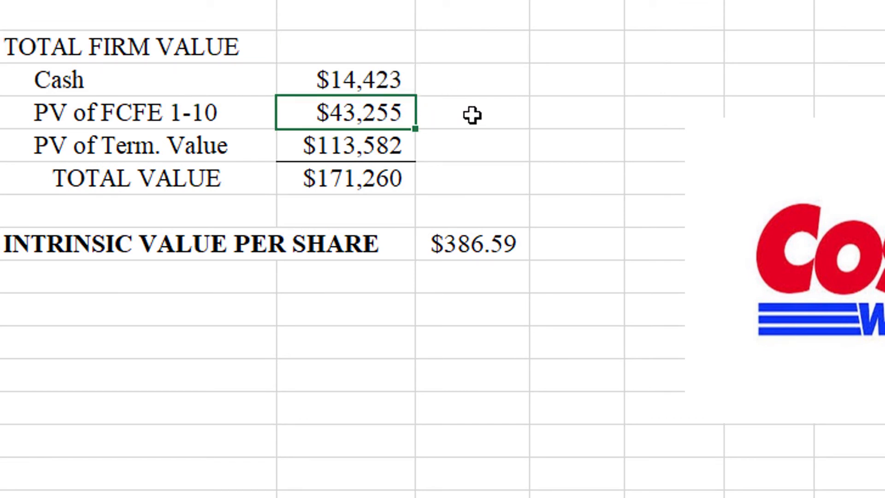
click(388, 145)
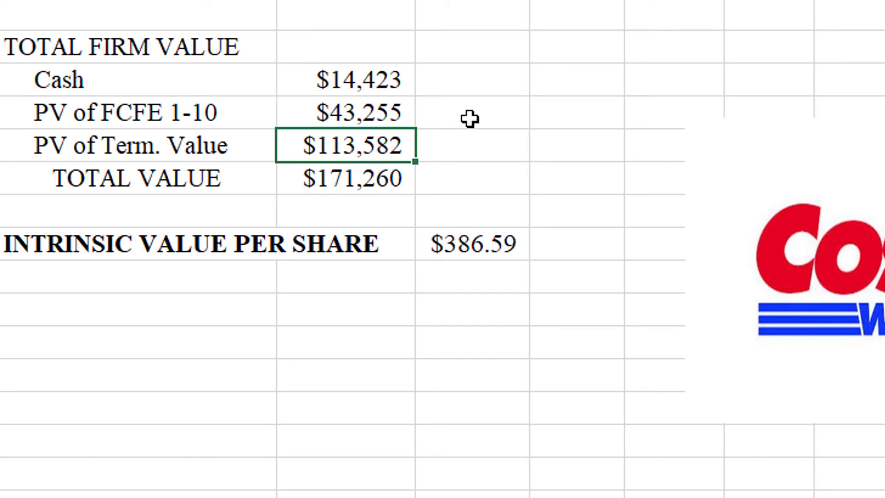
click(387, 184)
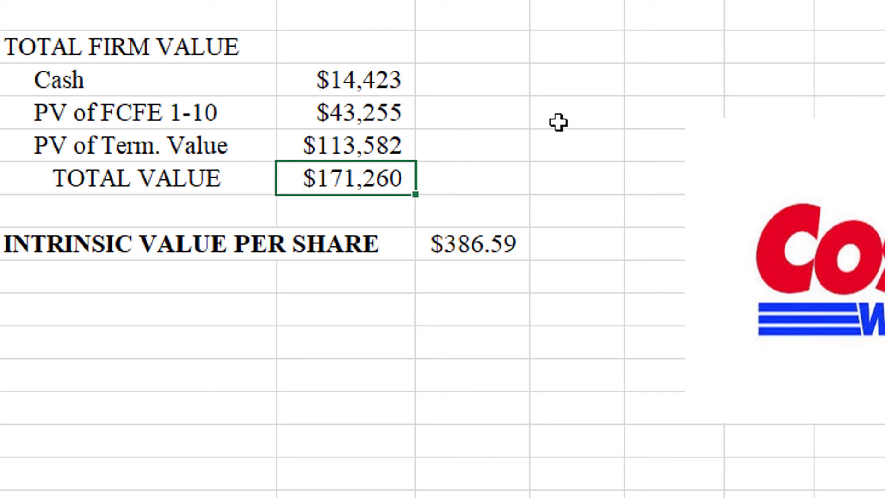
click(489, 248)
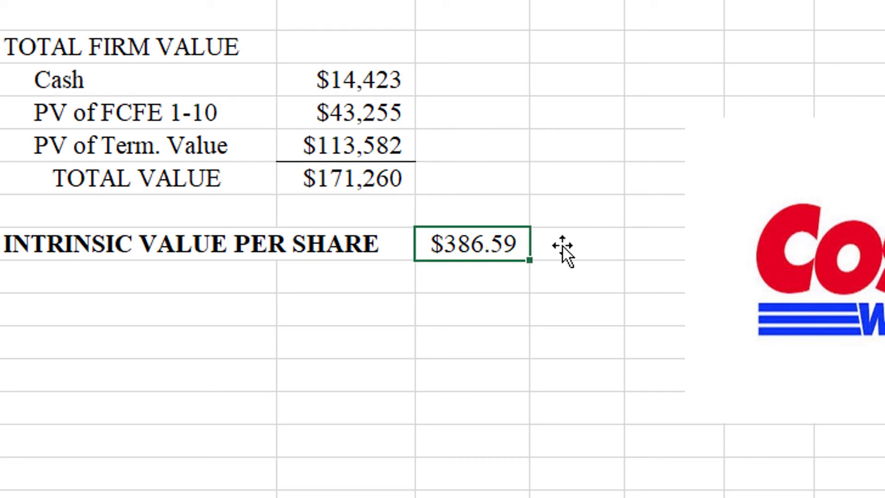